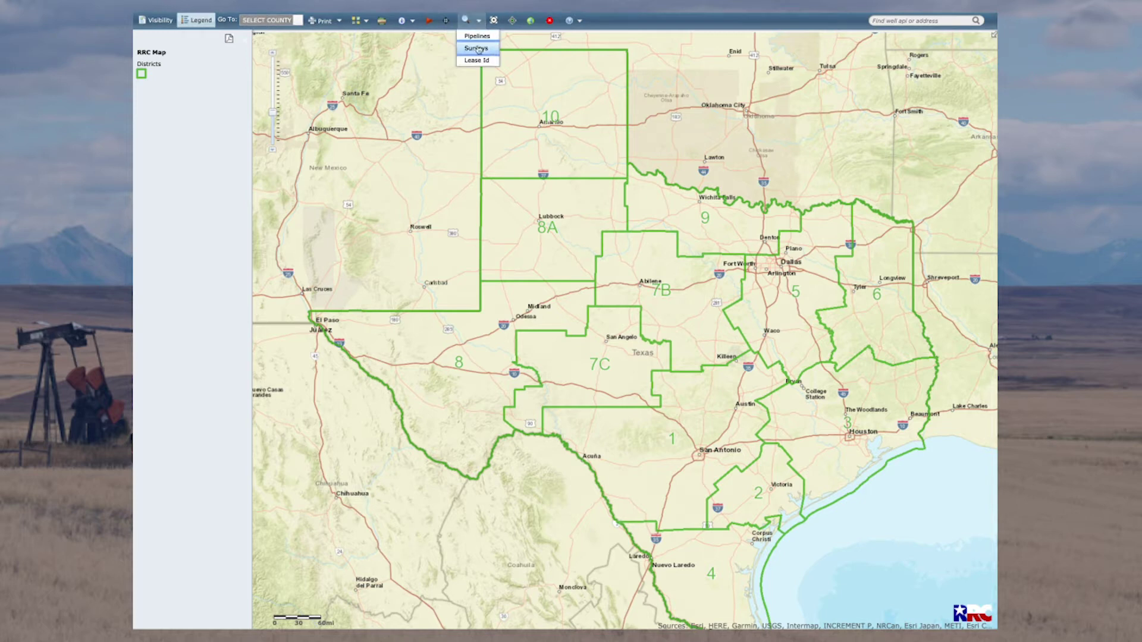
# Step: Open the survey search and choose 389 REEVES as the county
pyautogui.click(479, 51)
pyautogui.click(471, 70)
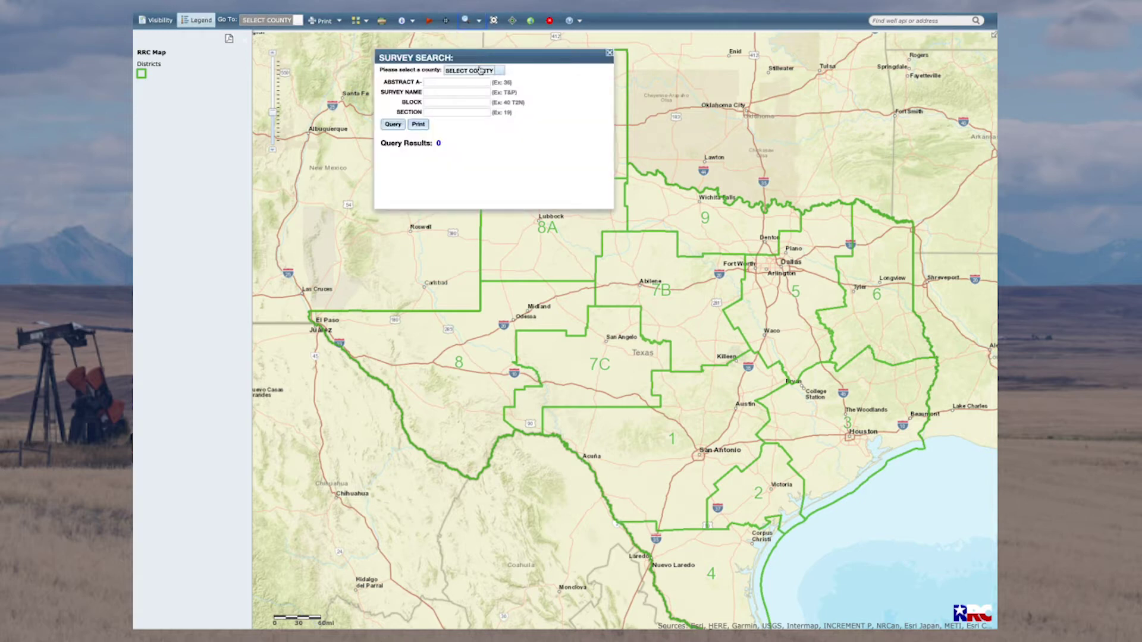
pyautogui.scroll(-15, 484, 118)
pyautogui.scroll(-8, 484, 119)
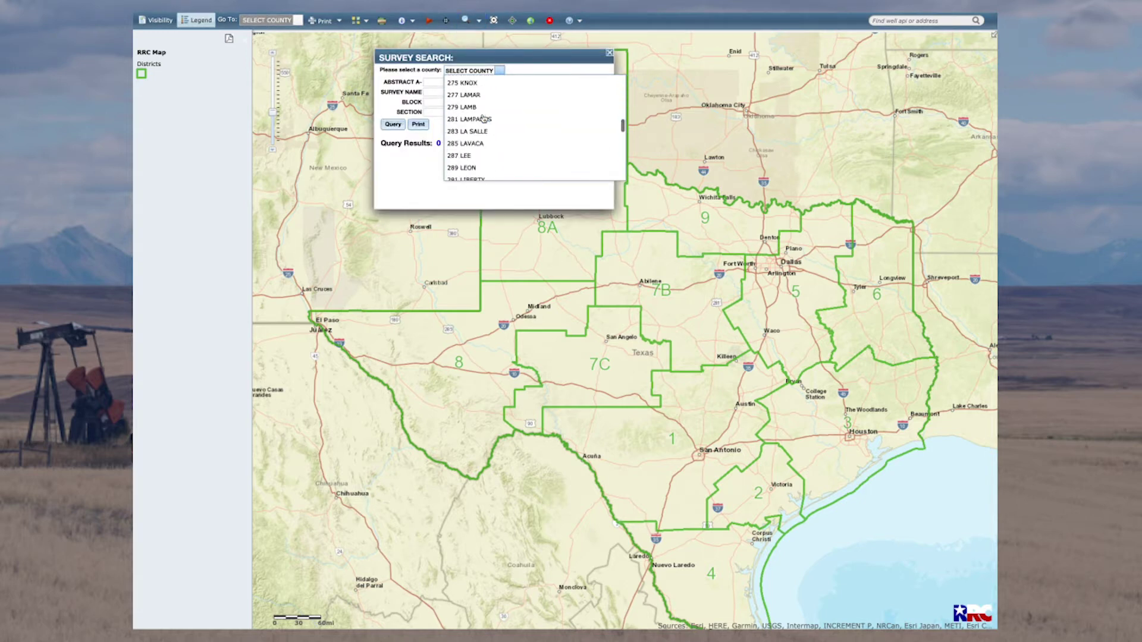
pyautogui.scroll(-2, 484, 119)
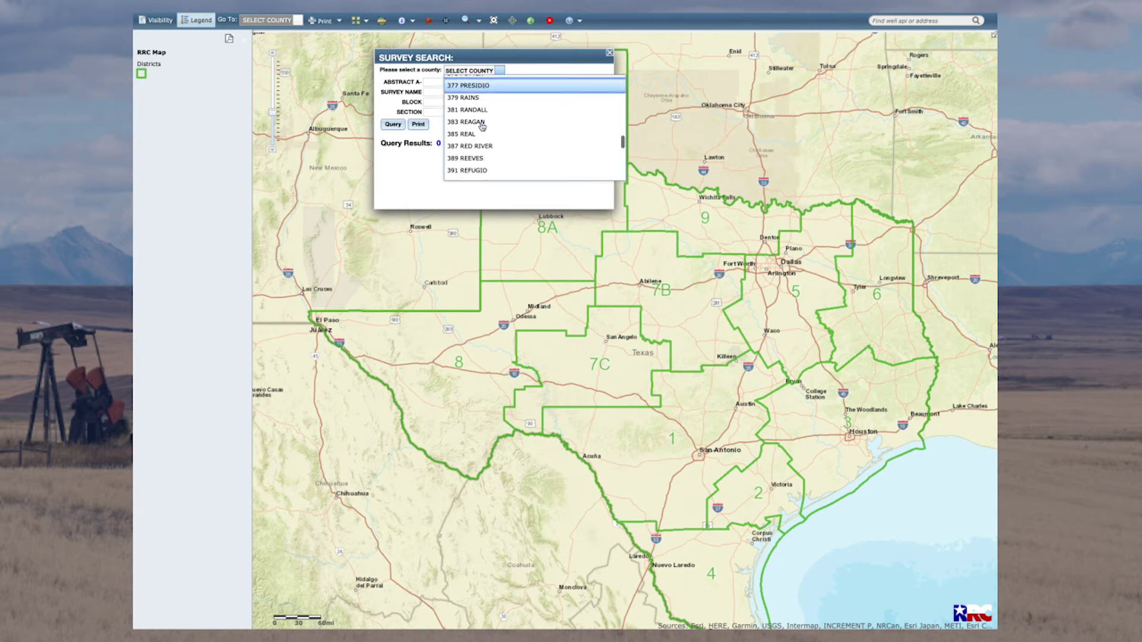
pyautogui.click(476, 160)
# Step: Query the survey with abstract number 104 and close the search dialog
pyautogui.click(430, 82)
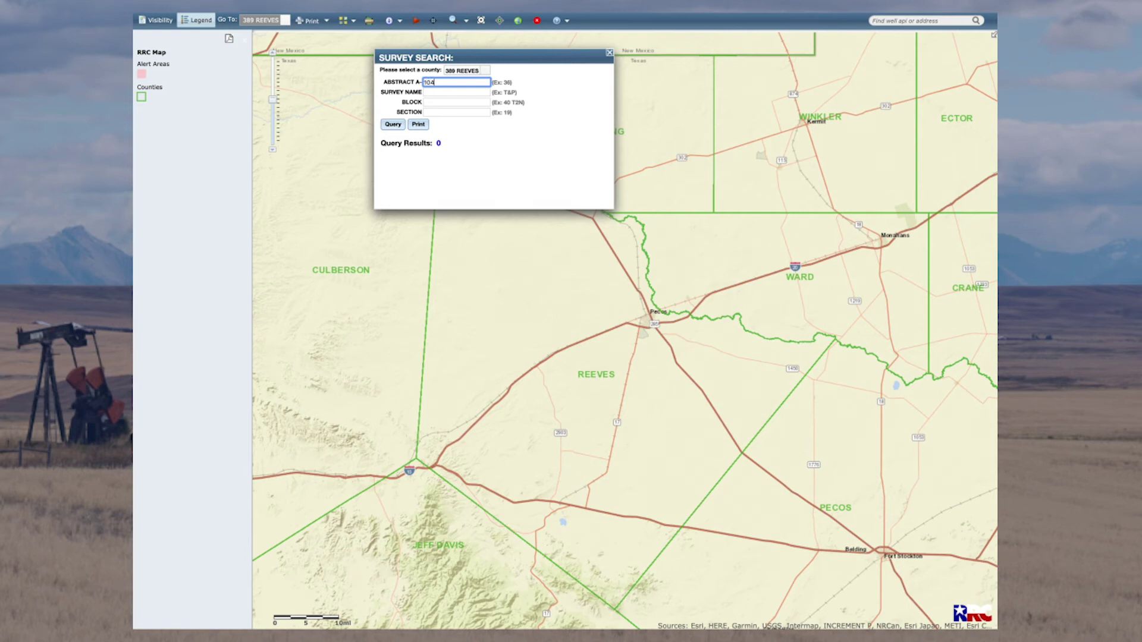
pyautogui.click(392, 124)
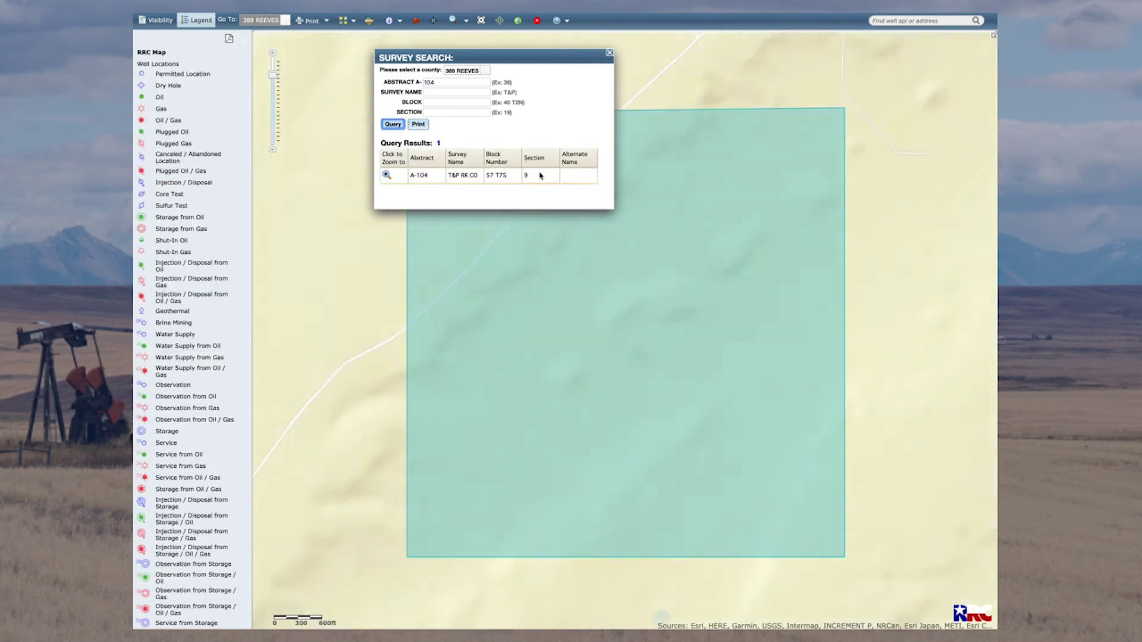
pyautogui.click(609, 54)
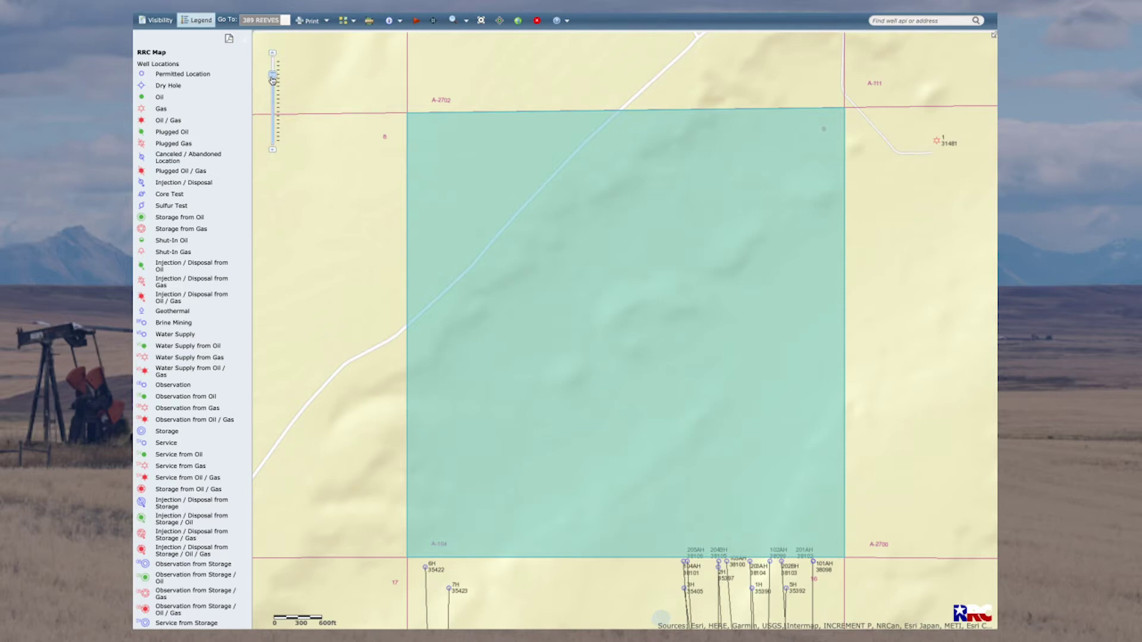
# Step: Capture a screenshot of the map framing all of Reeves County with the highlighted survey tract
pyautogui.click(273, 80)
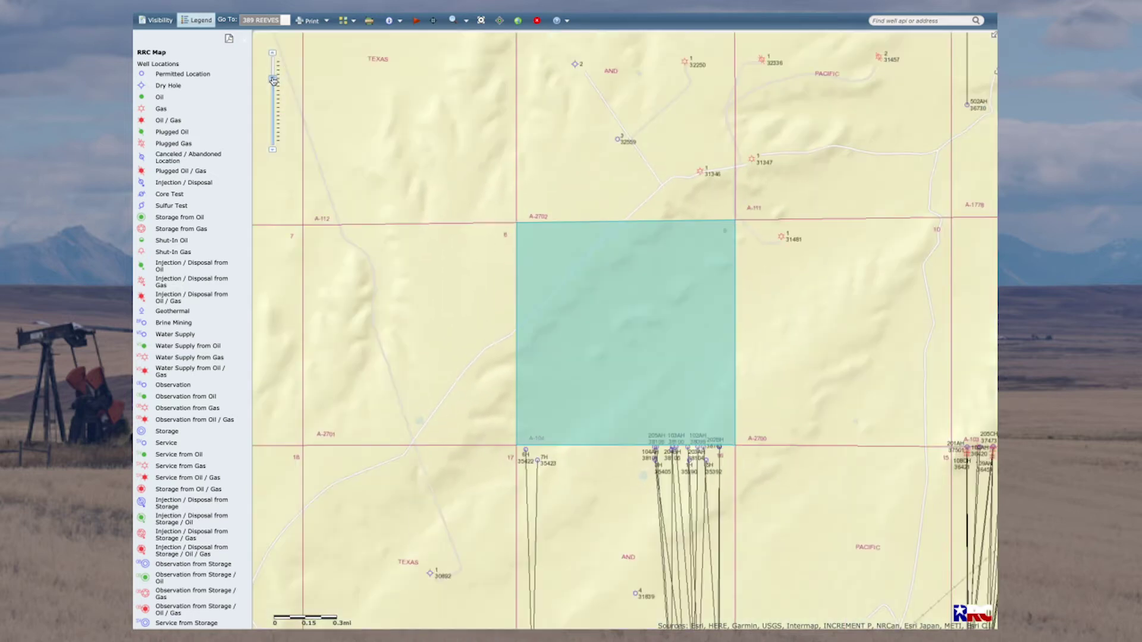
pyautogui.click(273, 80)
pyautogui.click(275, 91)
pyautogui.click(274, 97)
pyautogui.click(274, 97)
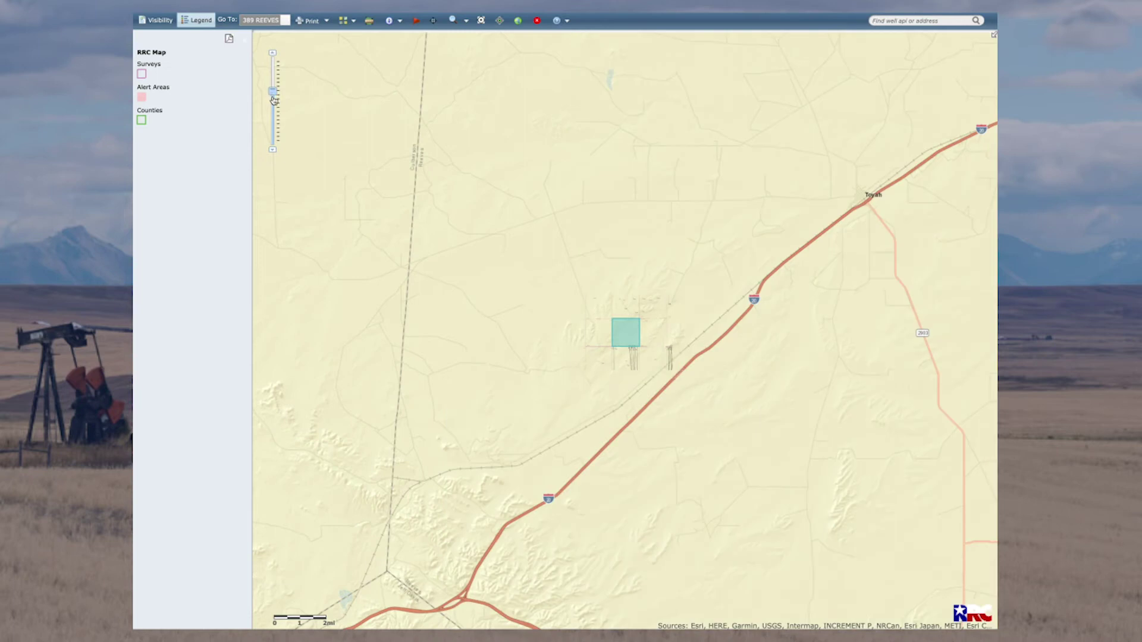
pyautogui.click(274, 102)
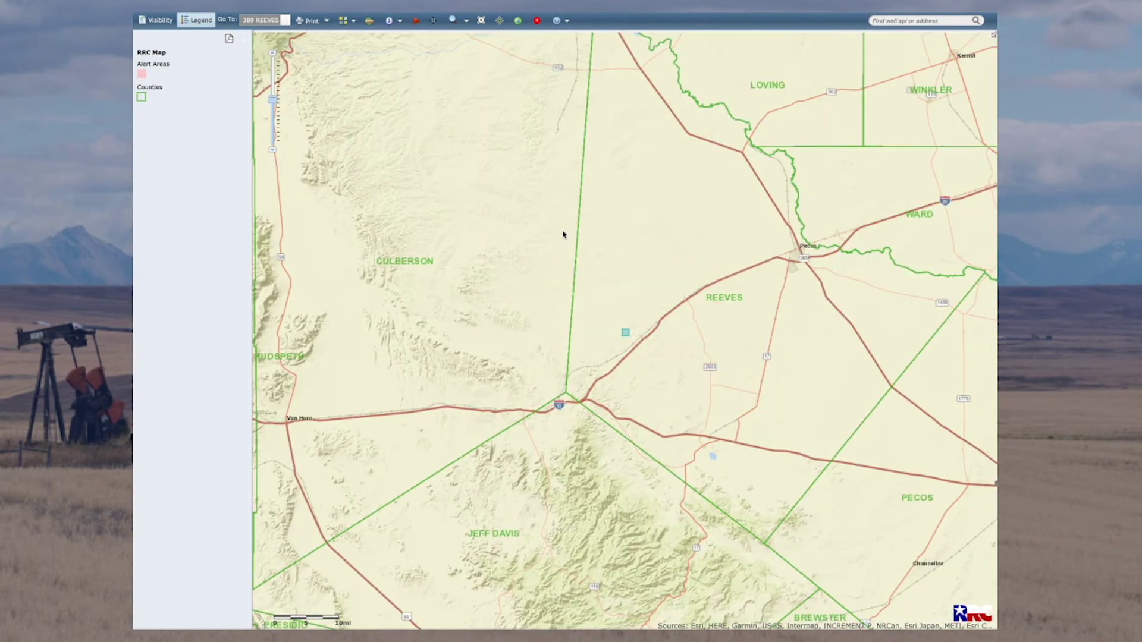
pyautogui.moveTo(668, 282); pyautogui.dragTo(557, 365)
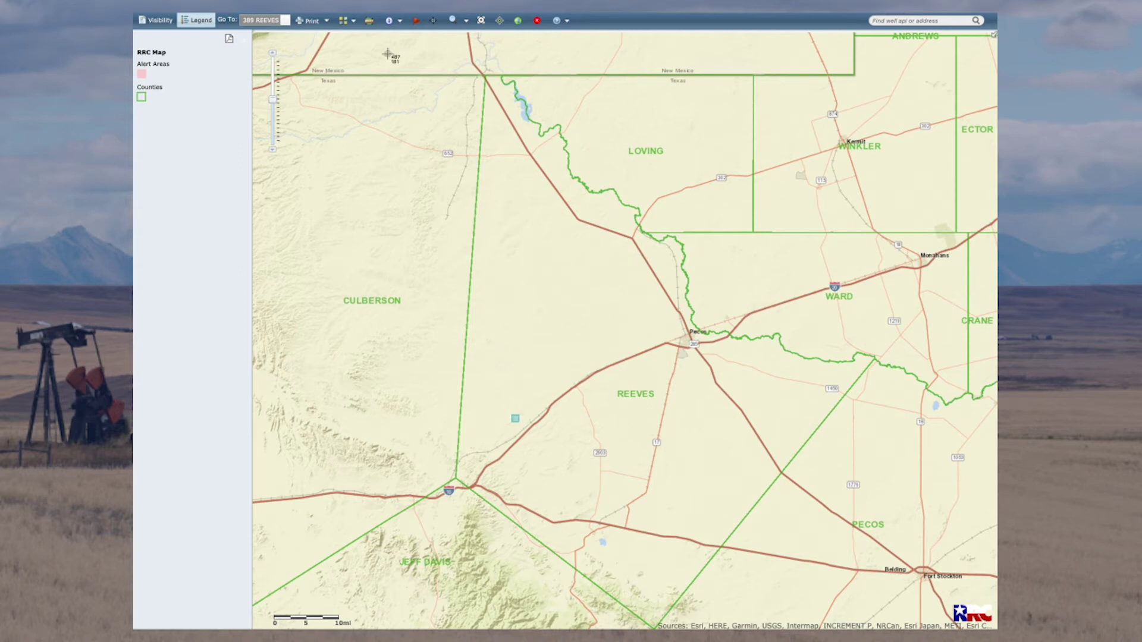
pyautogui.moveTo(336, 48); pyautogui.dragTo(921, 629)
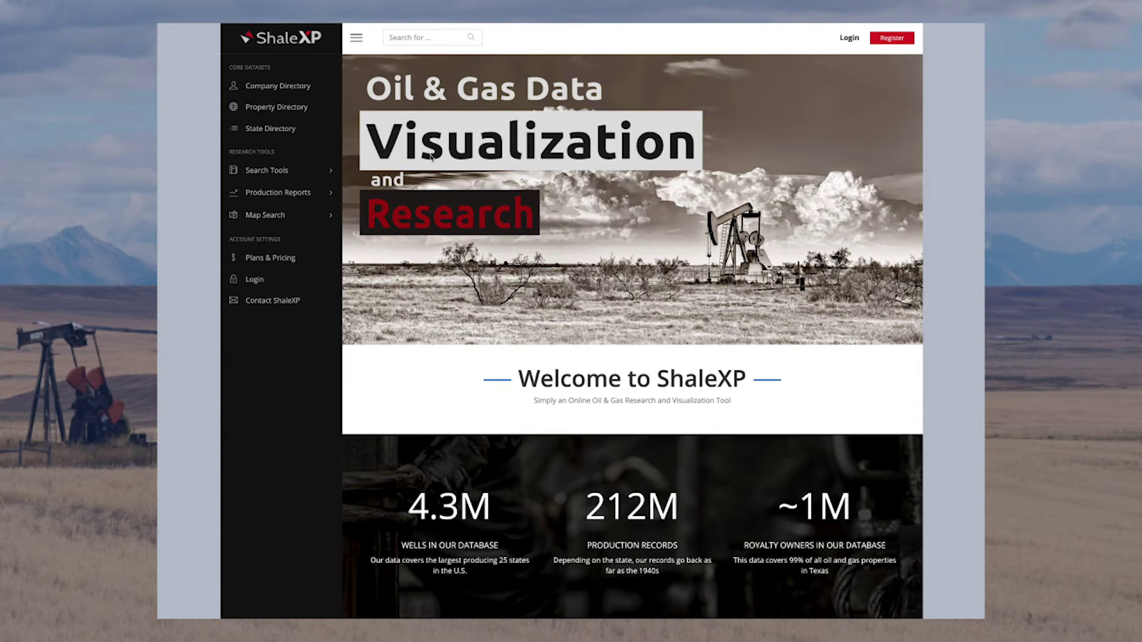
# Step: Switch to ShaleXP and open the Reeves County, TX page through the state directory's Texas summary
pyautogui.click(271, 129)
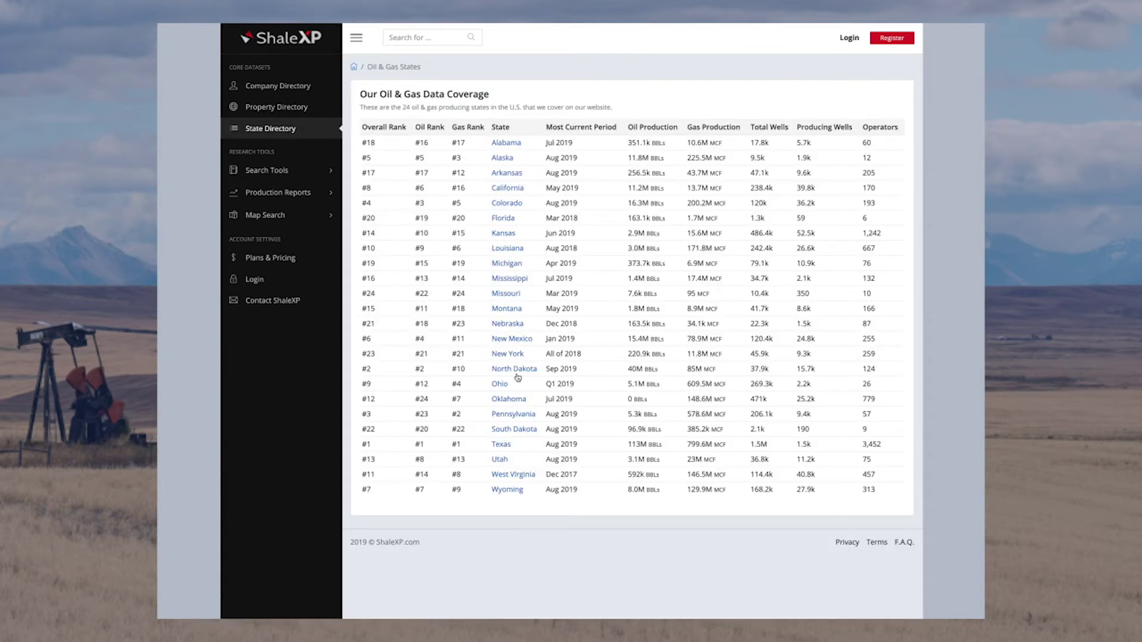
pyautogui.click(502, 445)
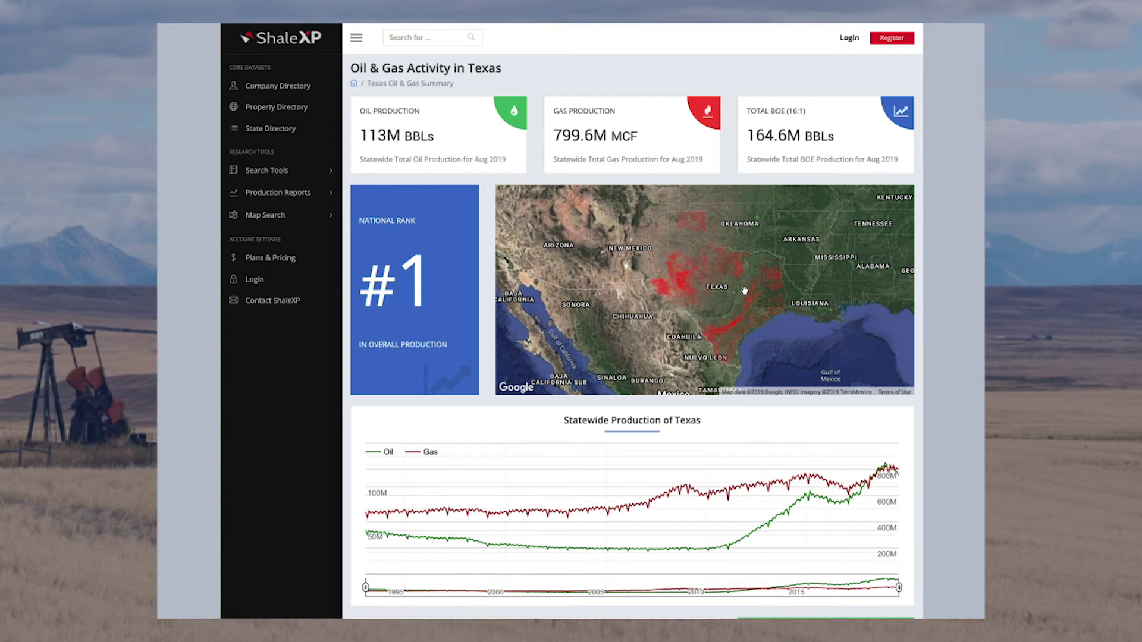
pyautogui.scroll(-20, 743, 296)
pyautogui.scroll(-20, 745, 294)
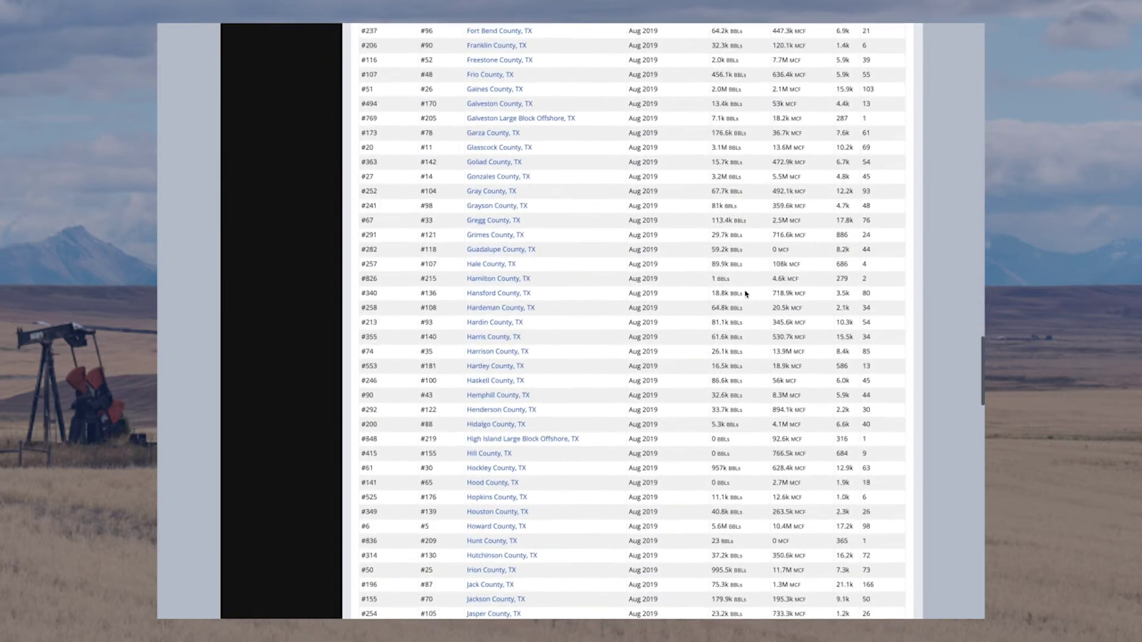
pyautogui.scroll(-3, 746, 294)
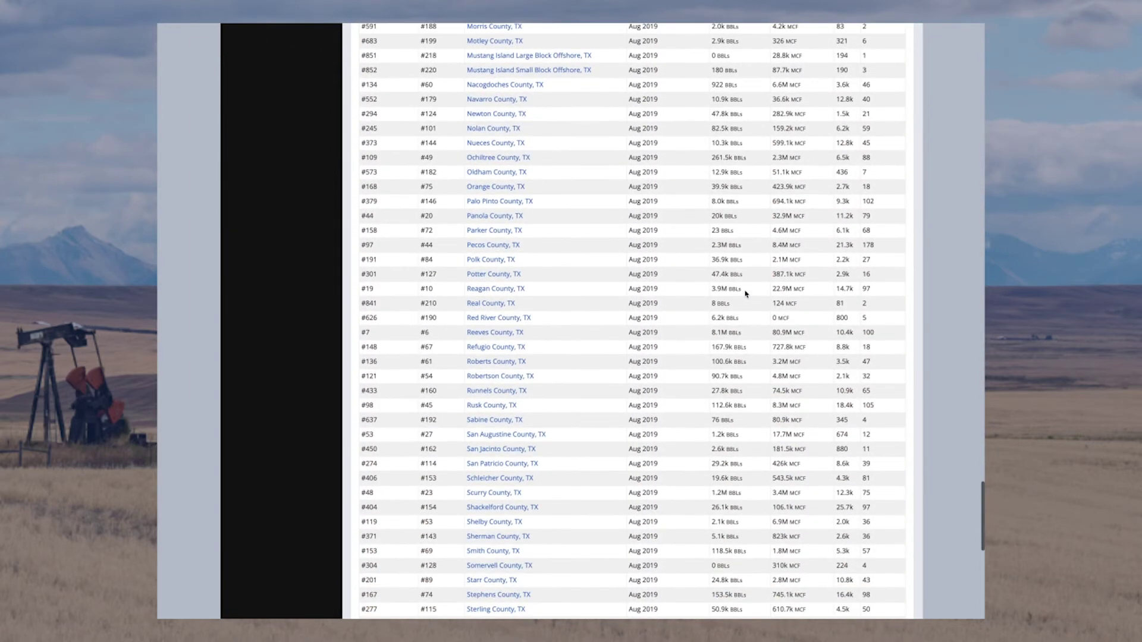
pyautogui.click(485, 334)
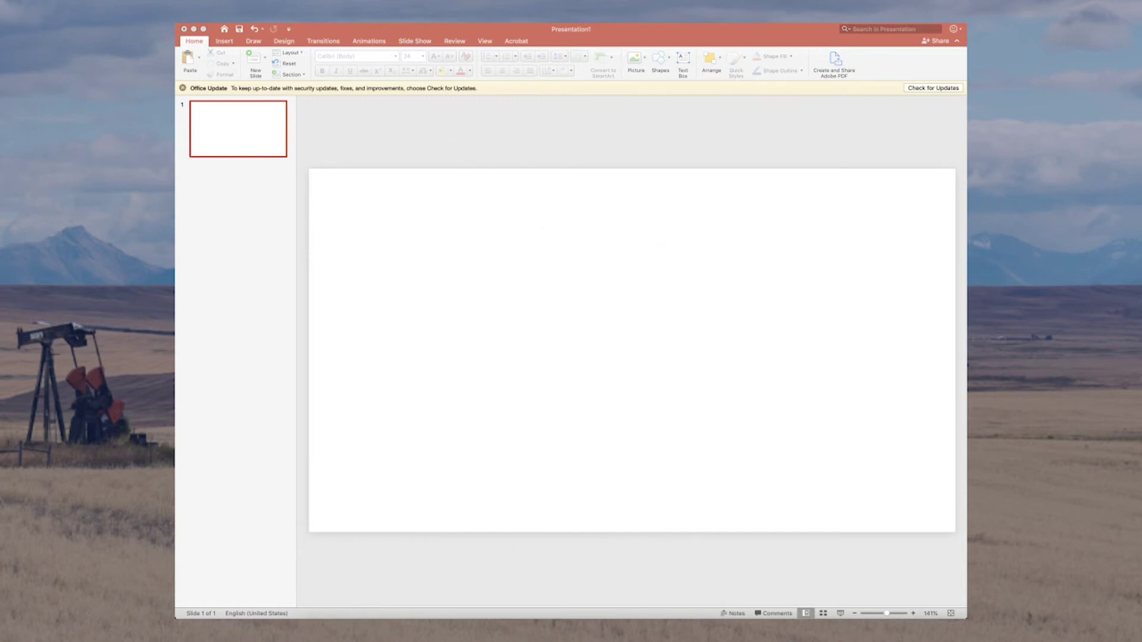
# Step: Switch to PowerPoint and arrange the county road map and the satellite well map side by side on the blank slide
pyautogui.moveTo(730, 299); pyautogui.dragTo(599, 293)
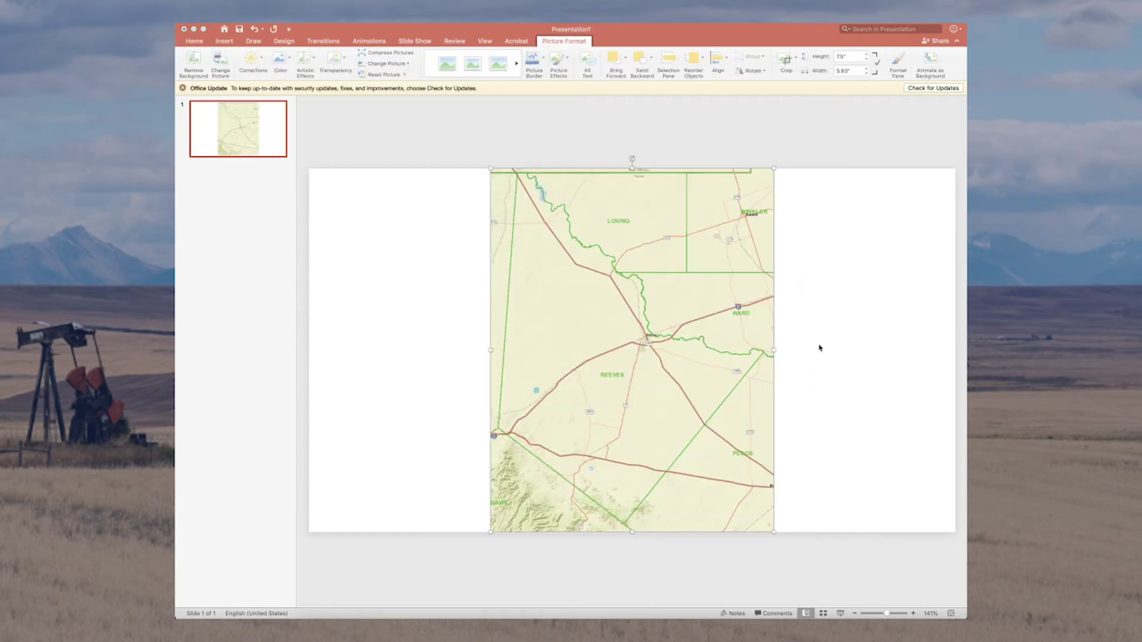
pyautogui.moveTo(688, 339); pyautogui.dragTo(525, 341)
pyautogui.moveTo(668, 342); pyautogui.dragTo(787, 340)
pyautogui.moveTo(531, 332)
pyautogui.mouseDown()
pyautogui.moveTo(563, 331)
pyautogui.moveTo(548, 331)
pyautogui.mouseUp()
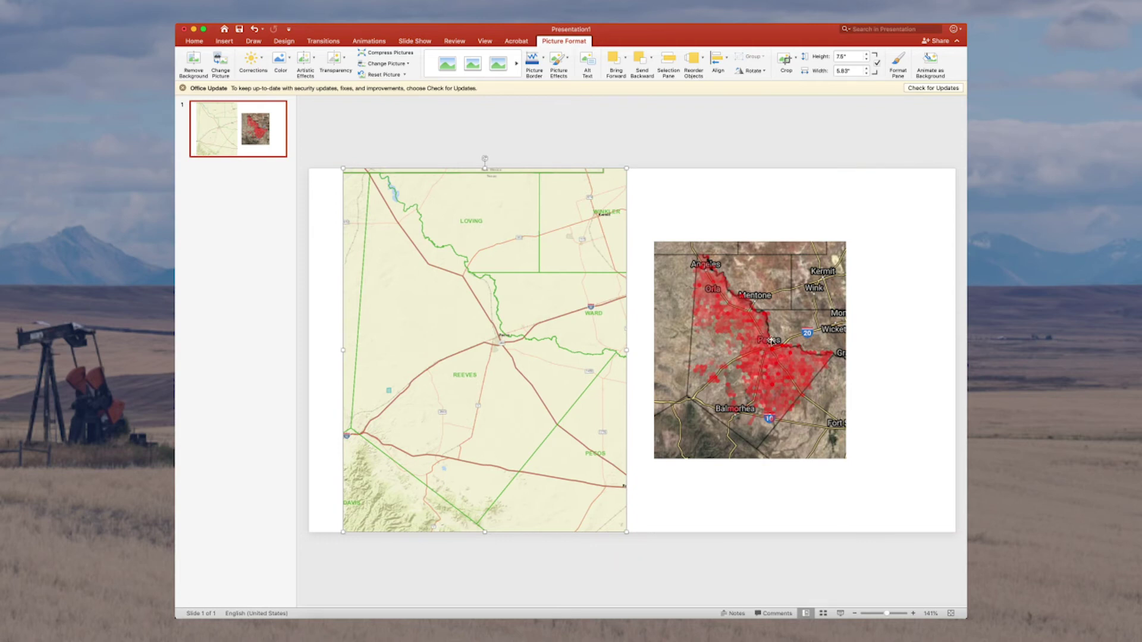
pyautogui.click(726, 353)
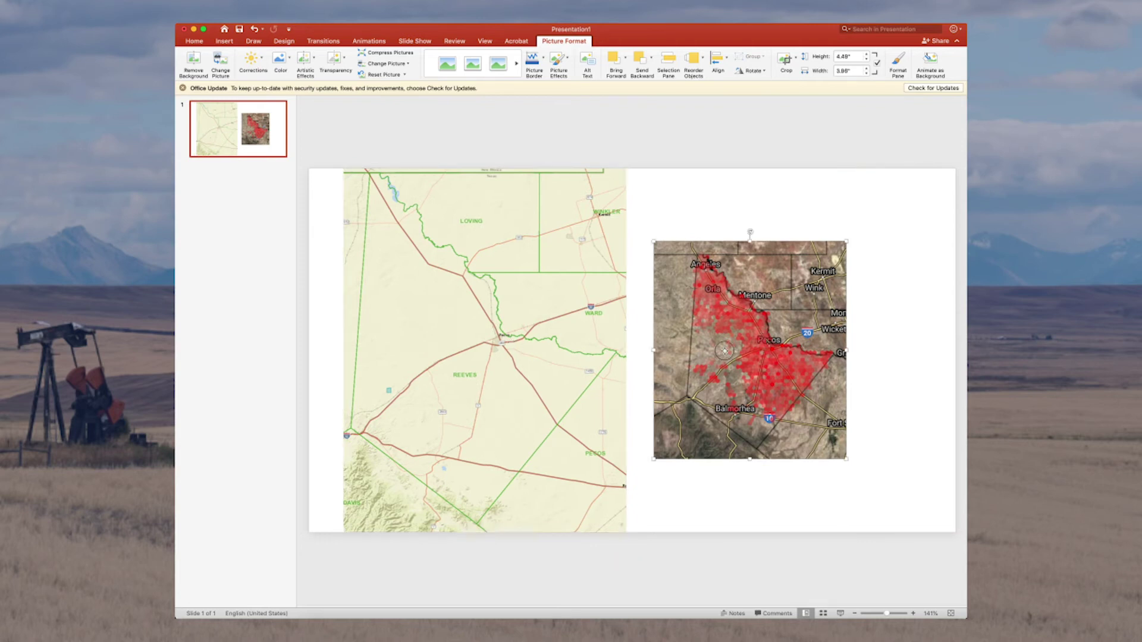
pyautogui.rightClick(575, 323)
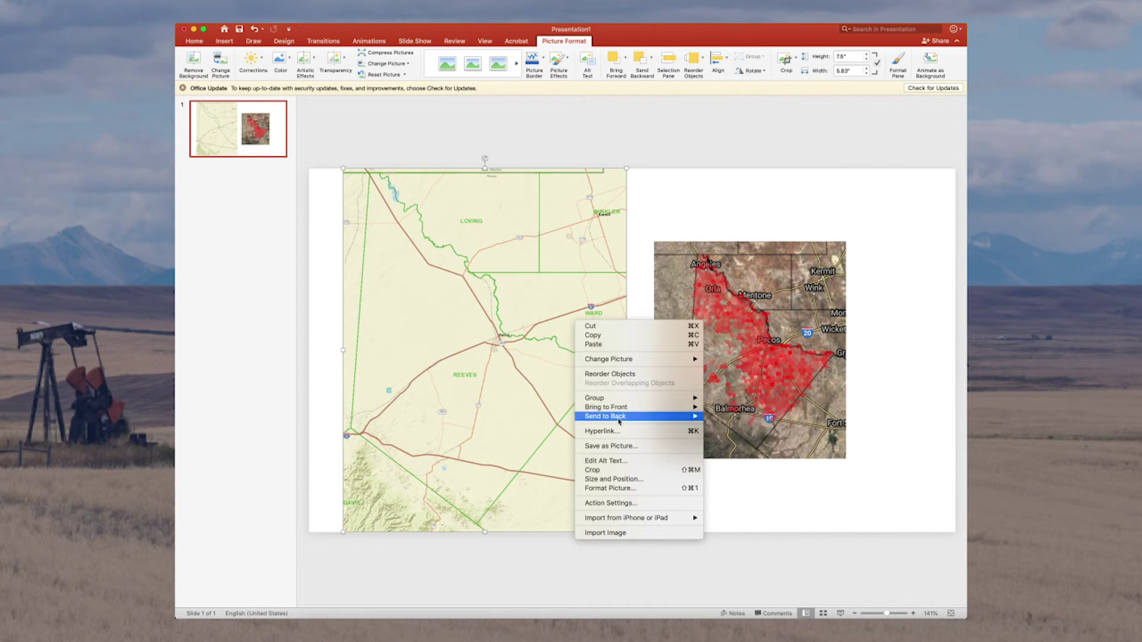
pyautogui.click(732, 310)
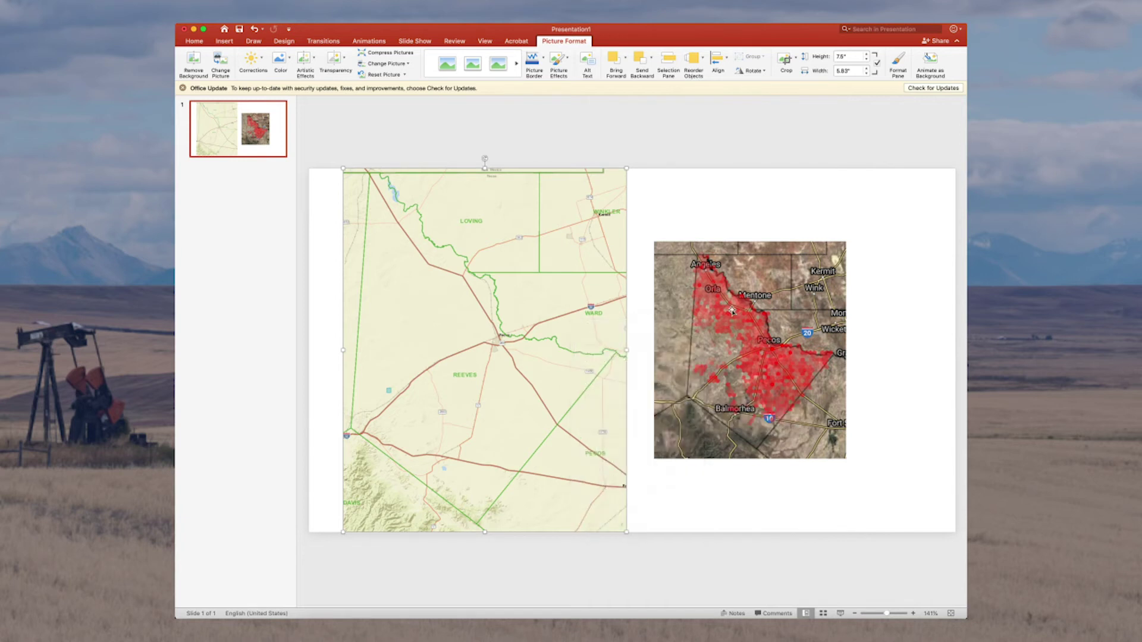
# Step: Enlarge the satellite well map to nearly the slide's height, centre it, and lay the road map over it
pyautogui.moveTo(732, 310); pyautogui.dragTo(715, 242)
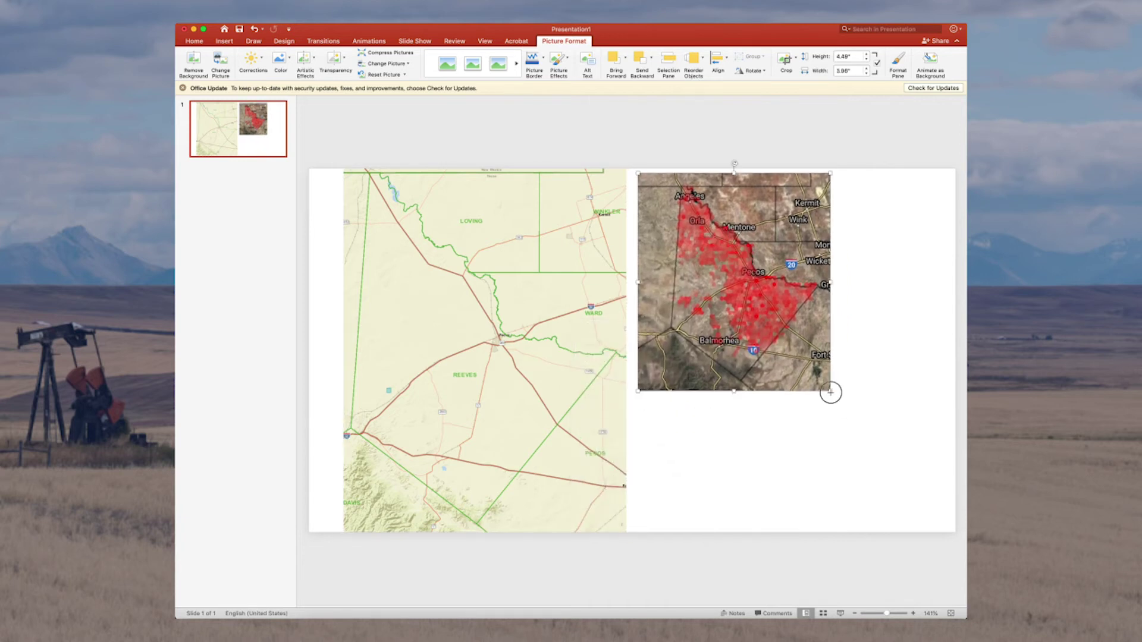
pyautogui.moveTo(830, 392); pyautogui.dragTo(922, 523)
pyautogui.moveTo(829, 440); pyautogui.dragTo(662, 433)
pyautogui.moveTo(504, 358); pyautogui.dragTo(660, 353)
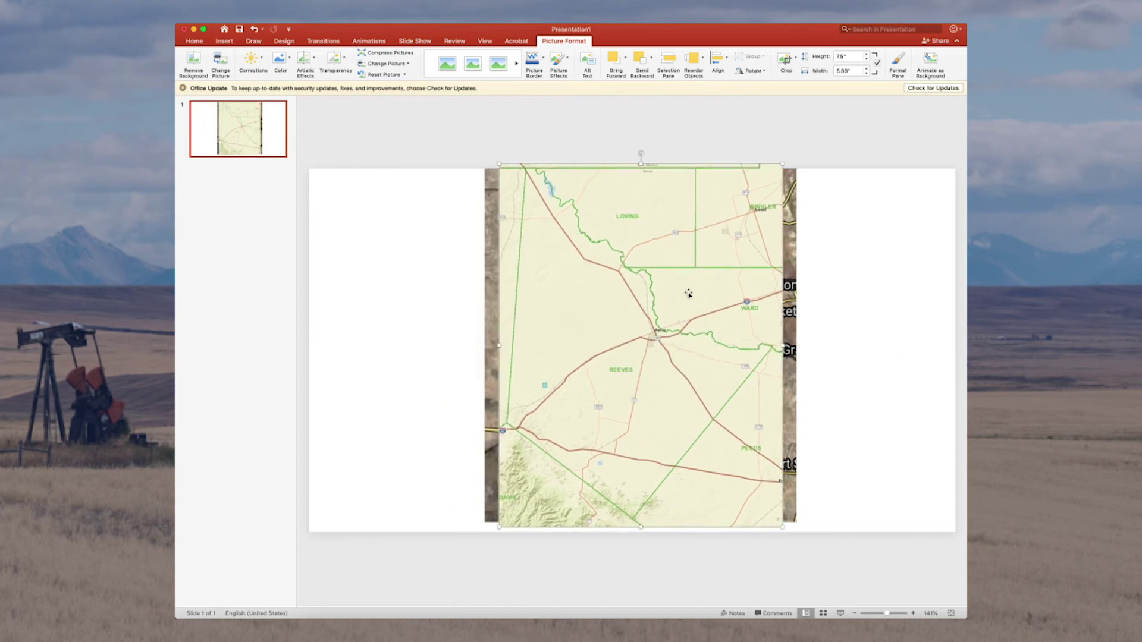
# Step: Set the overlaid road map's picture transparency to 44%
pyautogui.rightClick(654, 353)
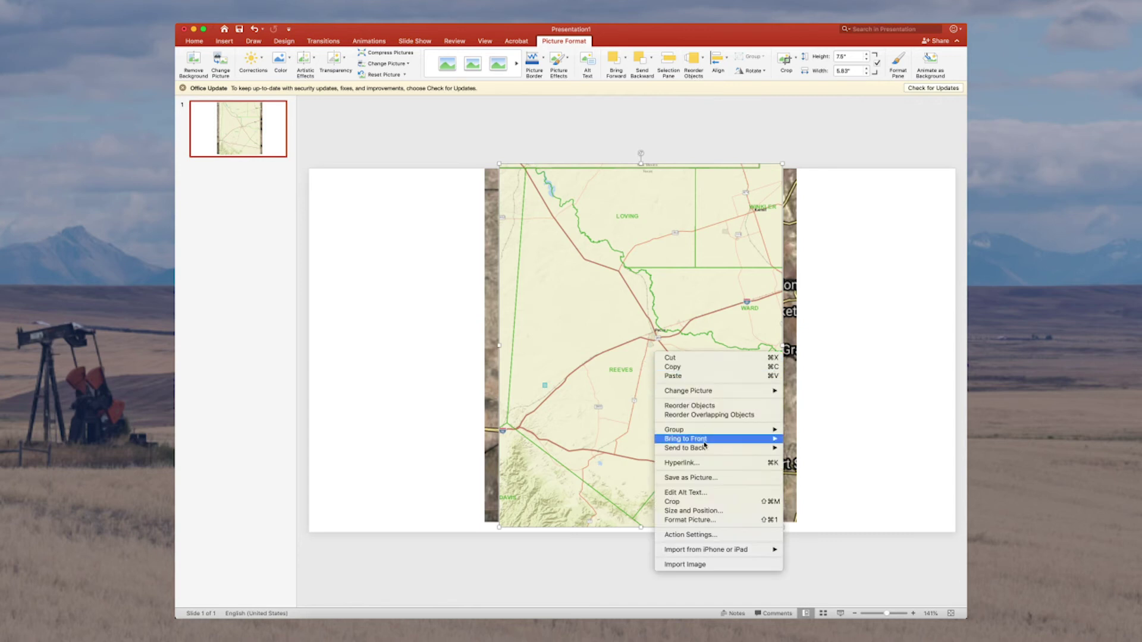
pyautogui.click(713, 520)
pyautogui.click(905, 126)
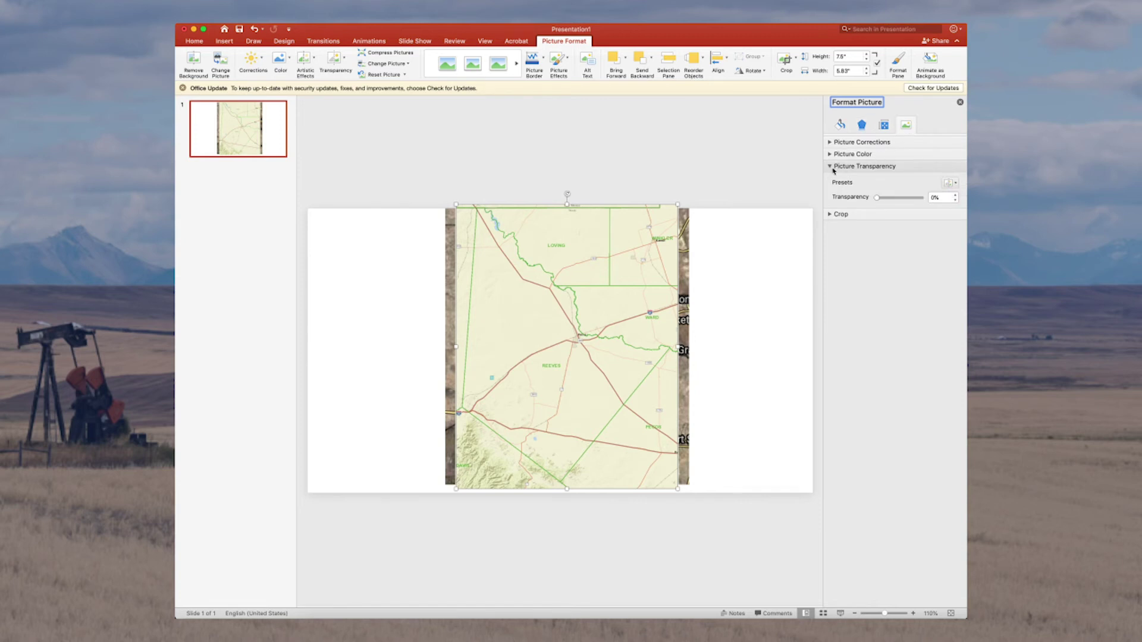
pyautogui.click(833, 170)
pyautogui.click(833, 169)
pyautogui.click(876, 198)
pyautogui.moveTo(875, 198); pyautogui.dragTo(896, 198)
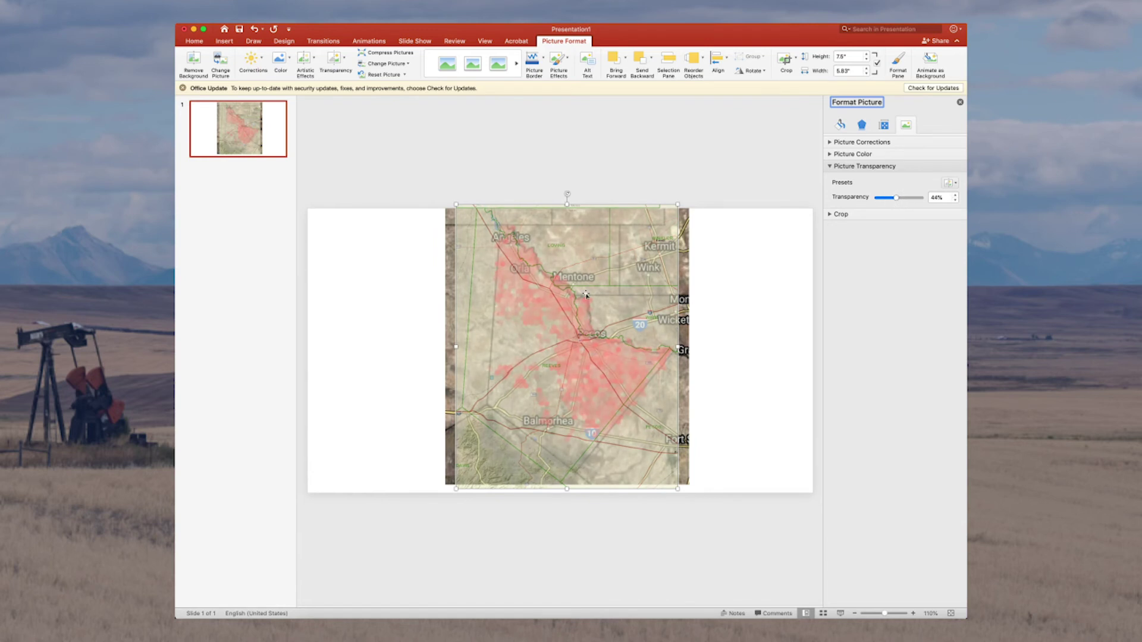
# Step: Shrink the transparent road map to about 6.78" by 5.28" and align its county boundaries with the satellite map beneath
pyautogui.click(493, 377)
pyautogui.moveTo(562, 327); pyautogui.dragTo(587, 331)
pyautogui.moveTo(587, 333); pyautogui.dragTo(588, 333)
pyautogui.moveTo(700, 489); pyautogui.dragTo(683, 471)
pyautogui.moveTo(604, 408); pyautogui.dragTo(607, 416)
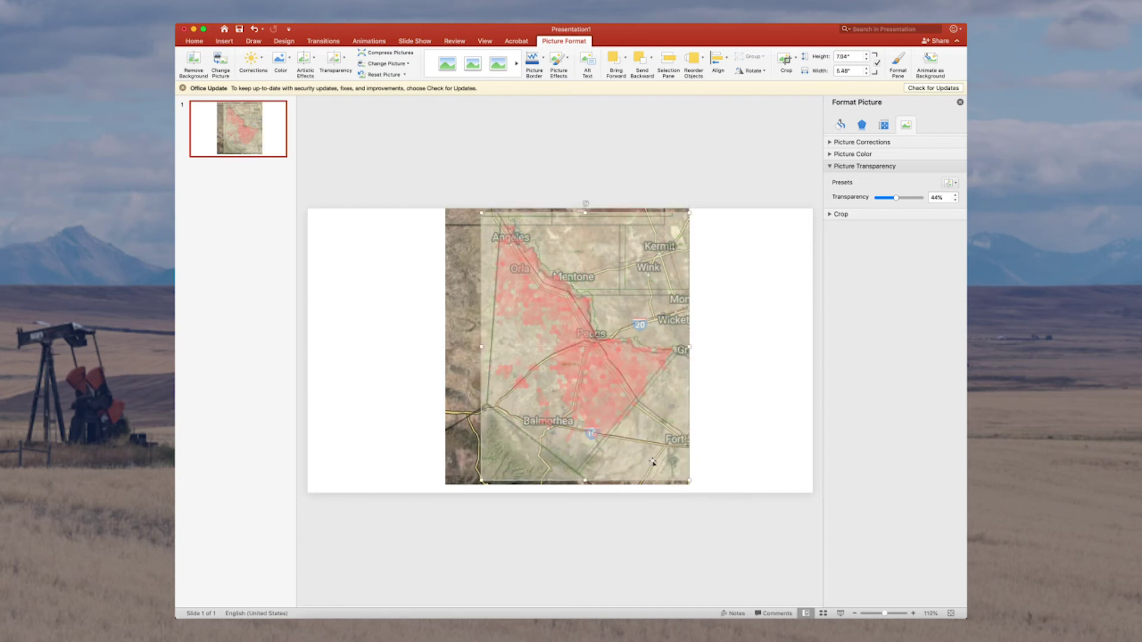
pyautogui.moveTo(688, 482); pyautogui.dragTo(681, 470)
pyautogui.moveTo(606, 417); pyautogui.dragTo(611, 426)
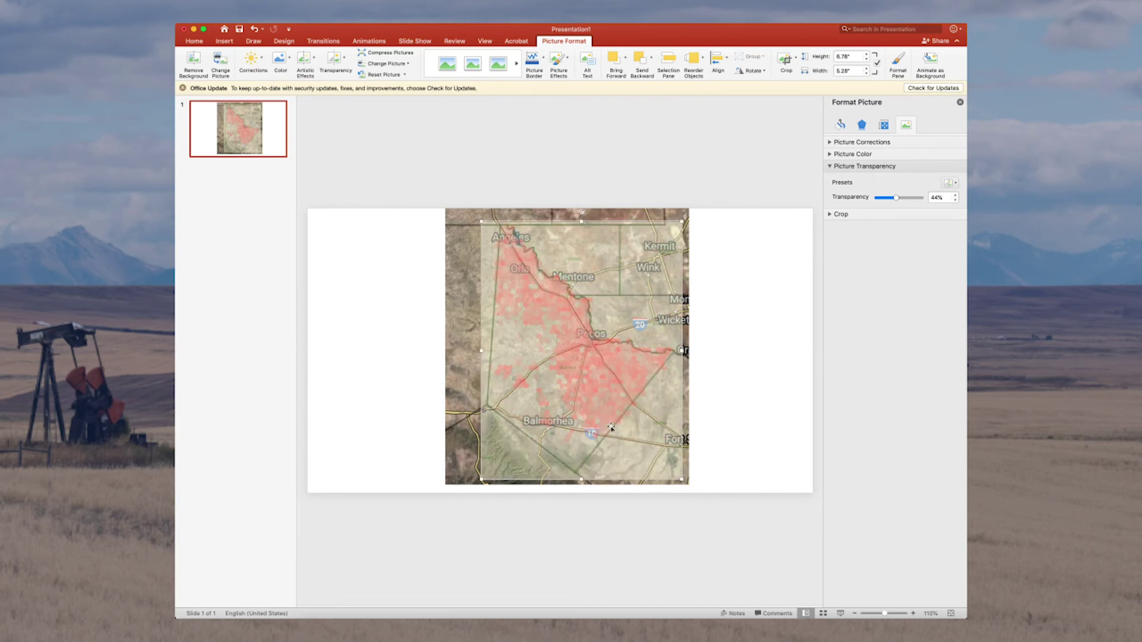